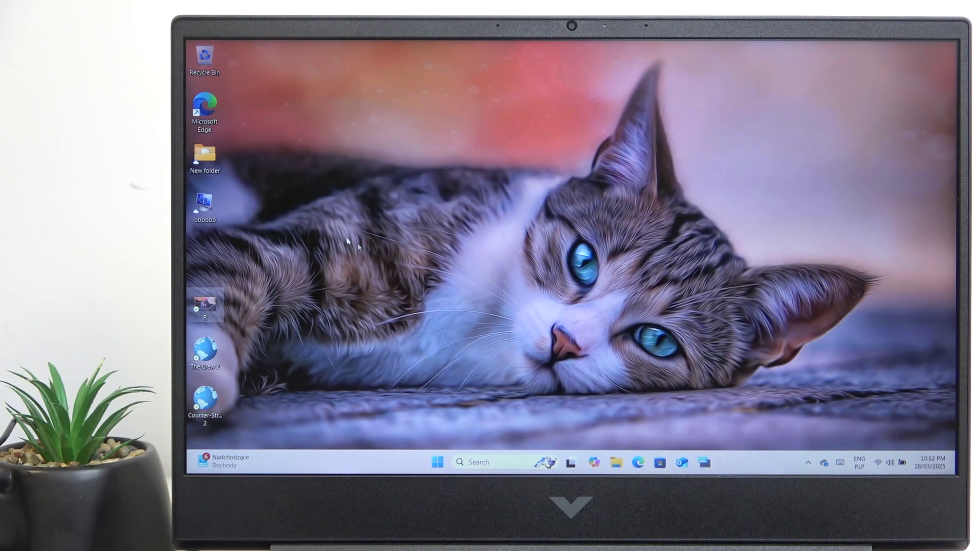
- Search the web for 'hp warranty check' in Edge and open the Official HP Warranty Check result
click(638, 462)
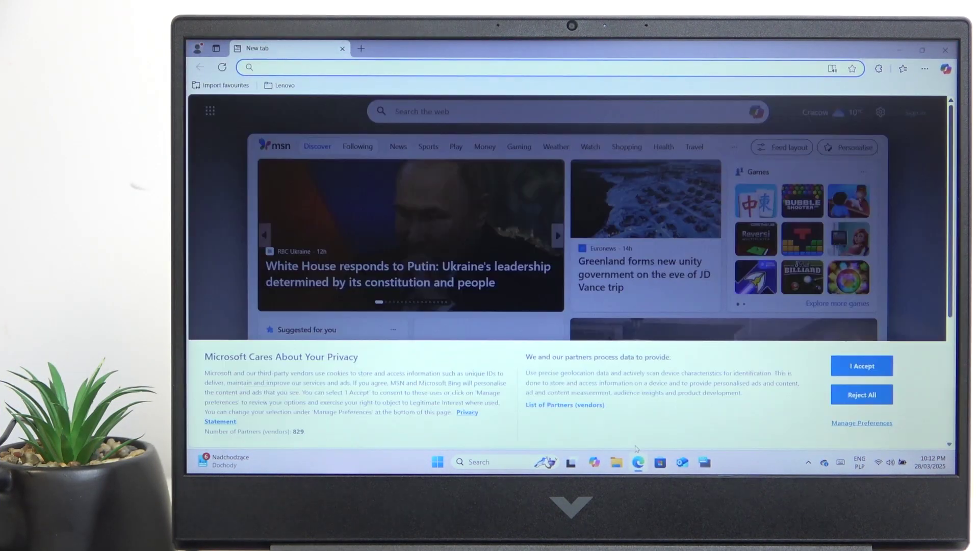
text(hpo)
key(BackSpace)
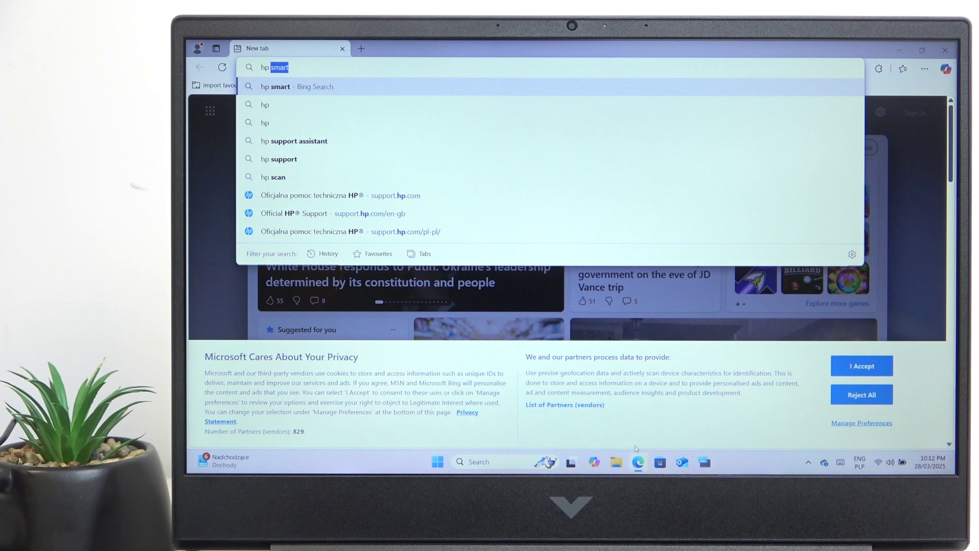
text(warranty che)
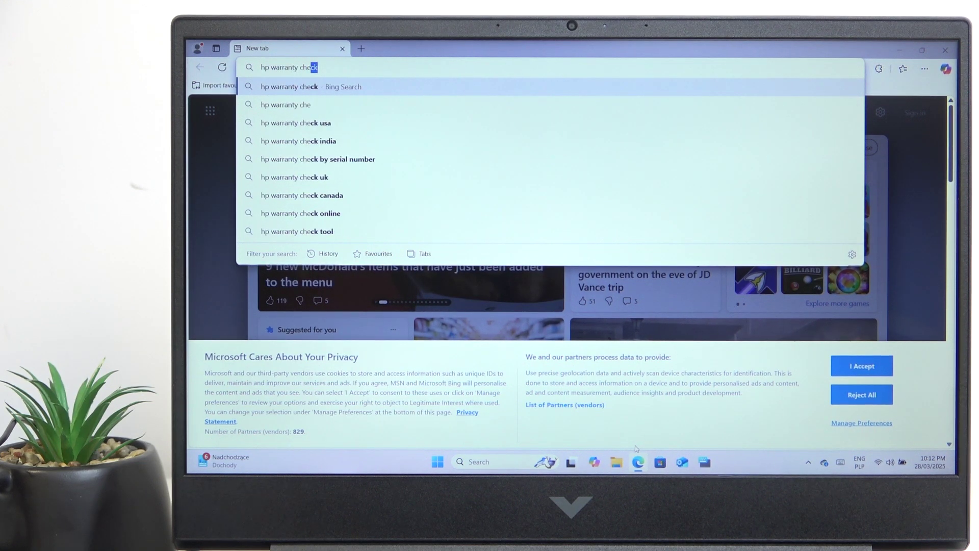
text(ck)
key(Return)
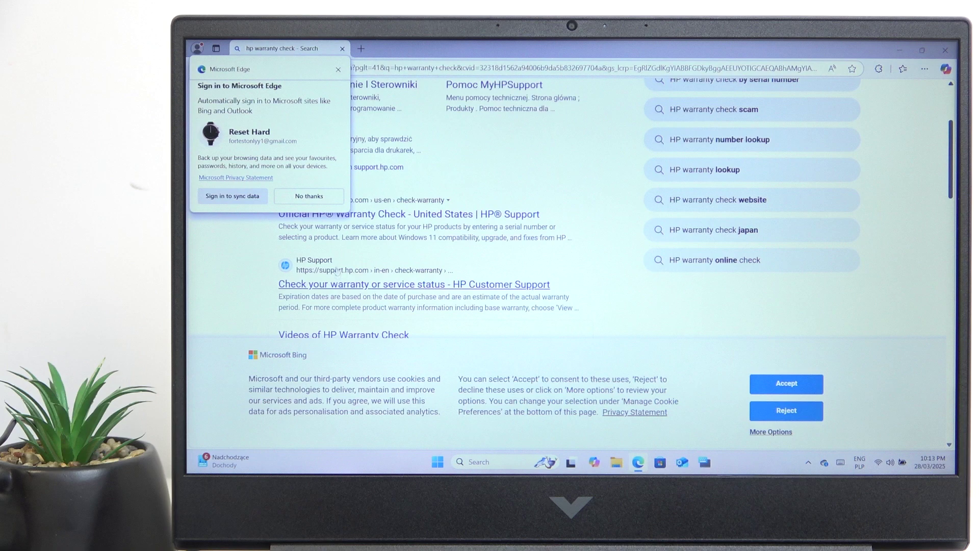
click(339, 69)
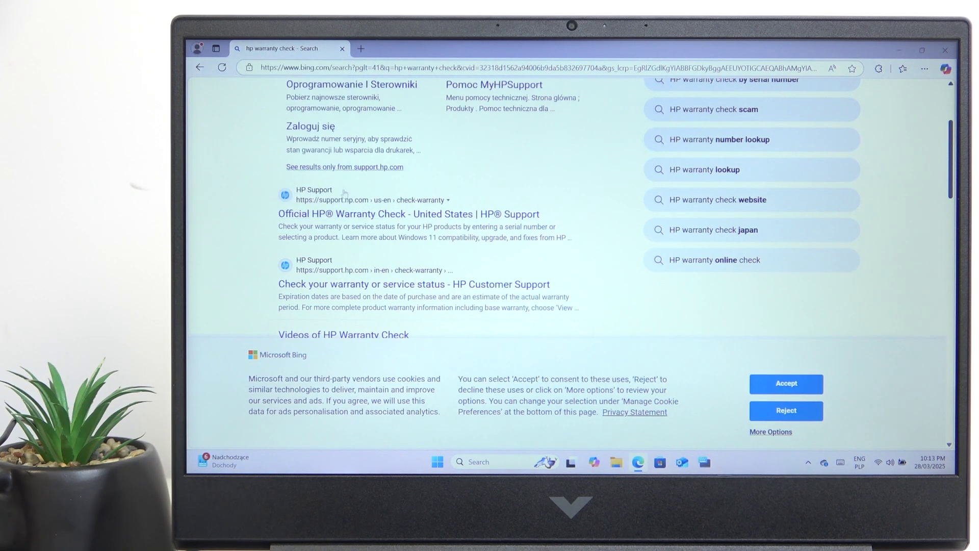
click(338, 214)
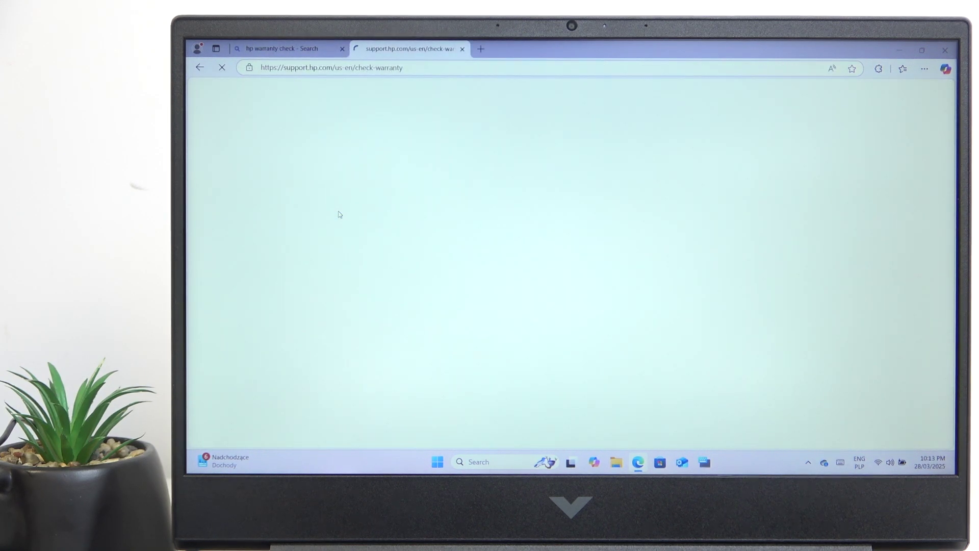
scroll(648, 321, down, 2)
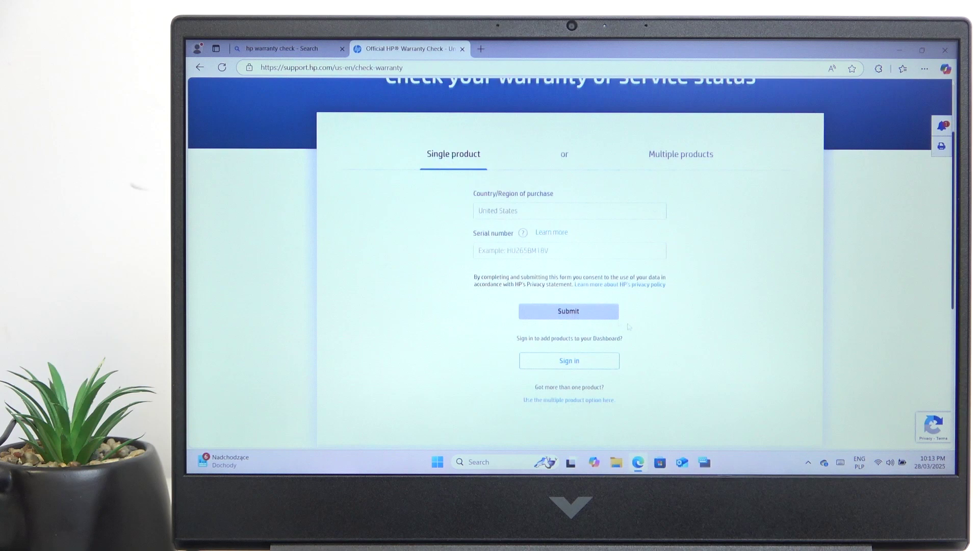
- Leave United States selected in the Country/Region of purchase dropdown
click(520, 212)
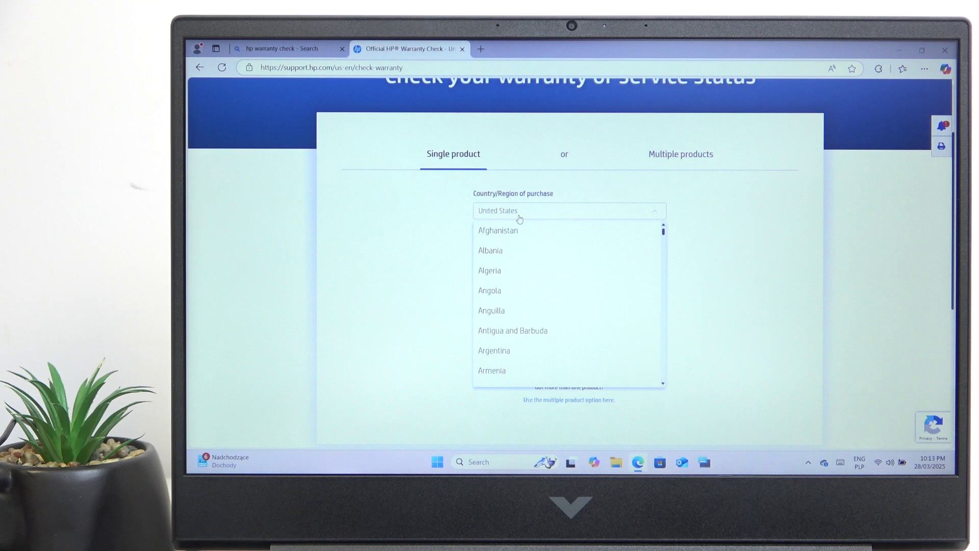
click(520, 213)
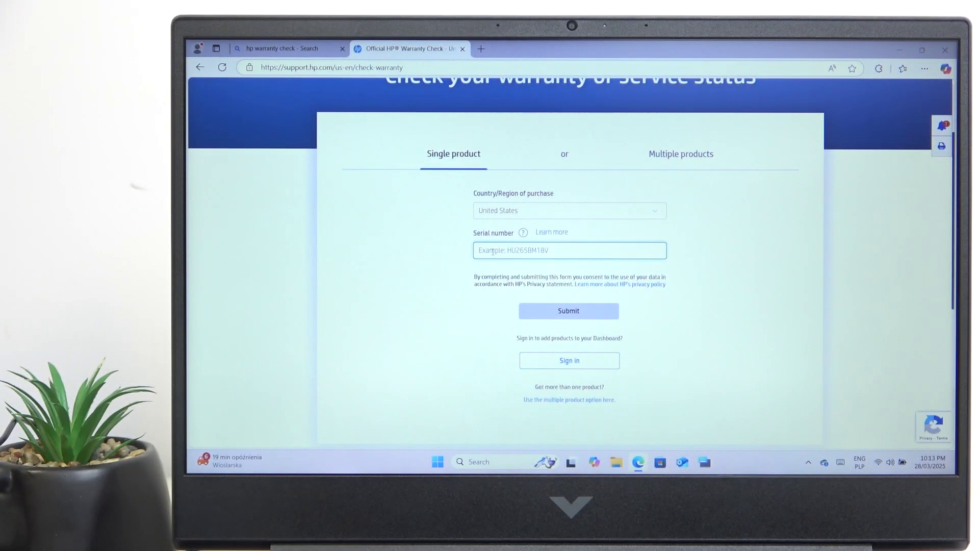
text(5C)
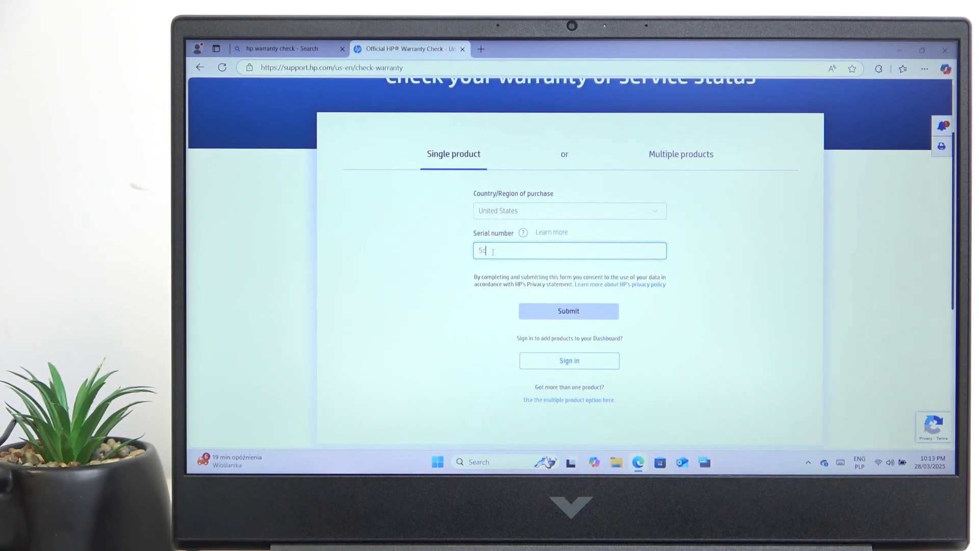
text(40)
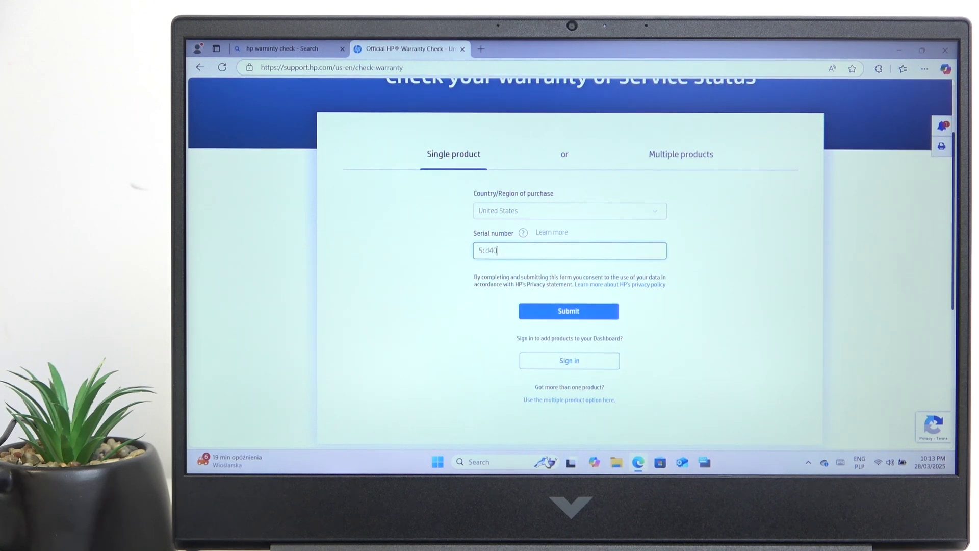
text(35sg)
text(d)
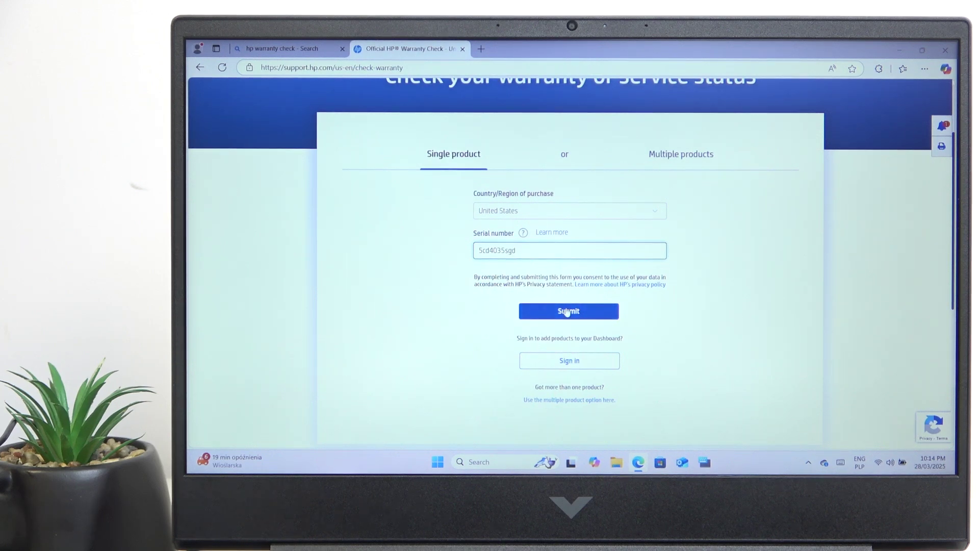
click(566, 311)
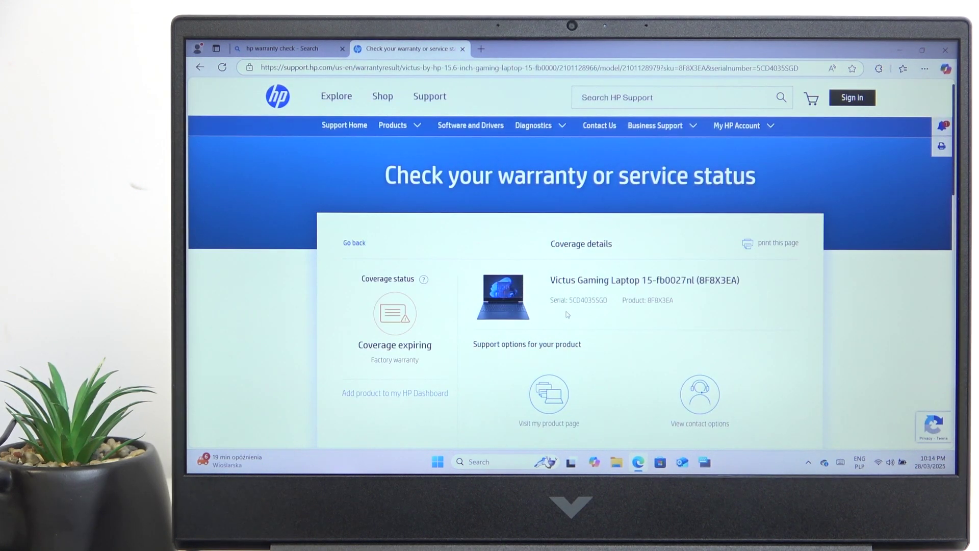
scroll(420, 339, down, 2)
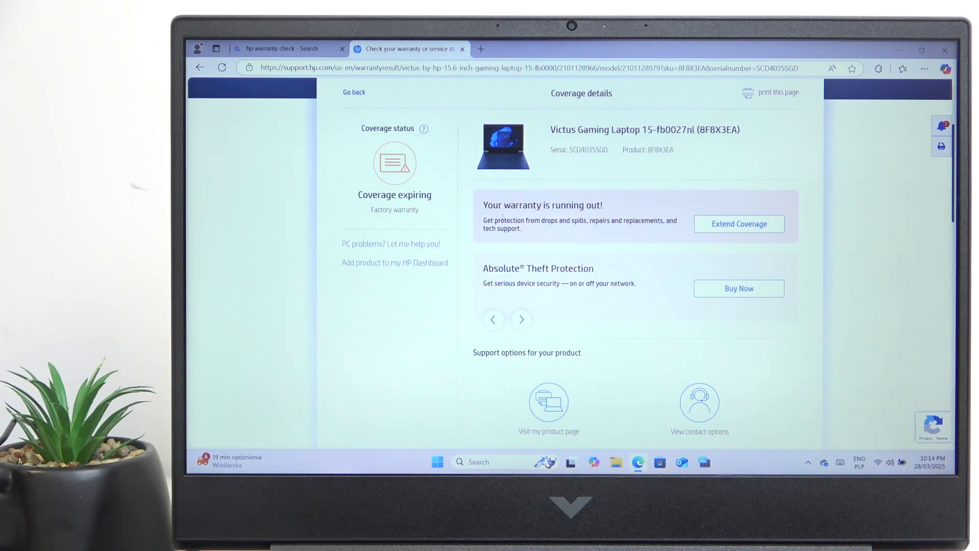
scroll(565, 229, down, 4)
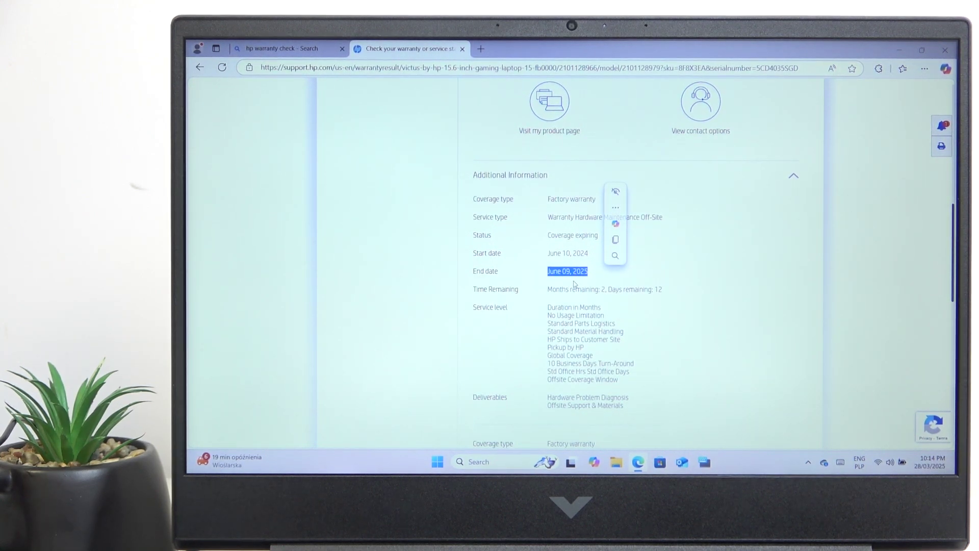
- Highlight the June 09, 2025 end date and the 2 months, 12 days remaining values
click(602, 289)
double_click(601, 289)
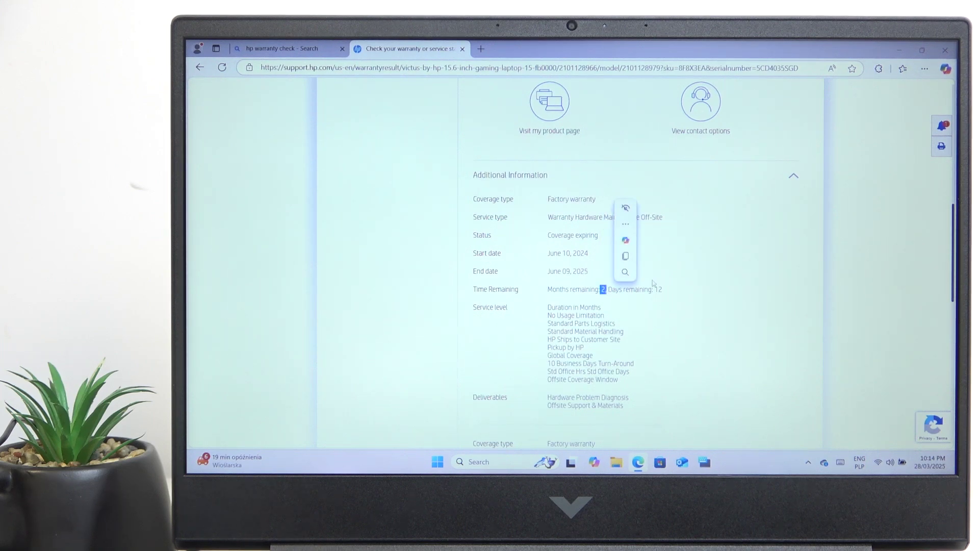
double_click(658, 289)
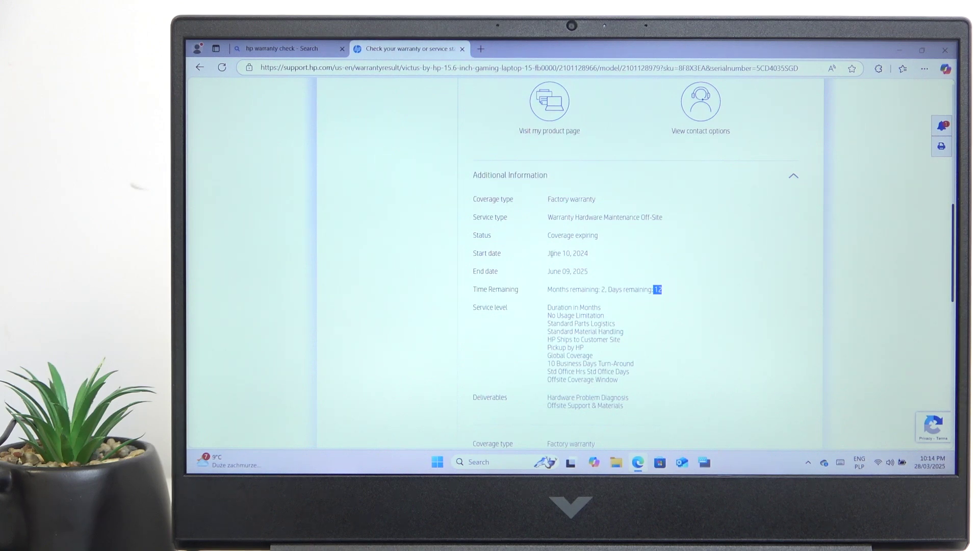
drag(552, 254, 474, 253)
click(594, 287)
scroll(594, 287, up, 5)
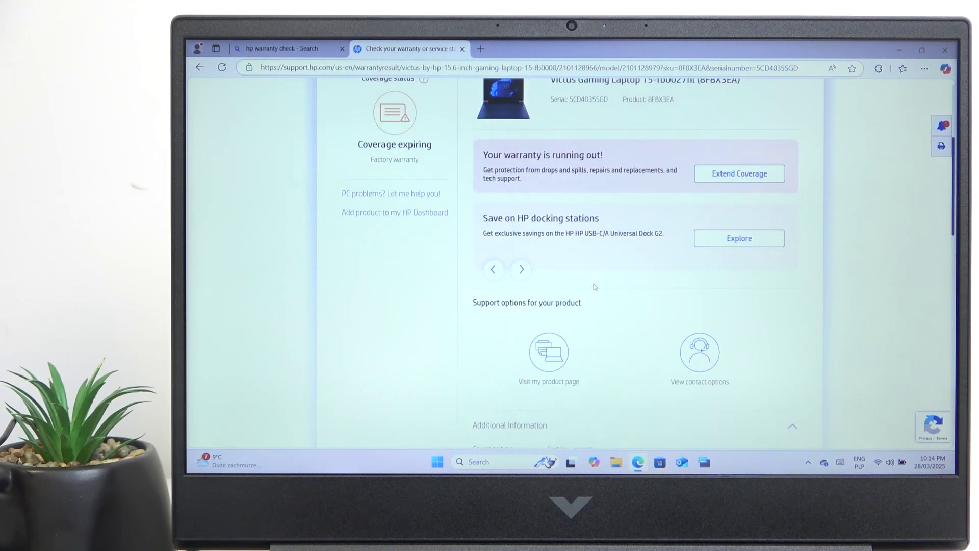
scroll(594, 287, up, 1)
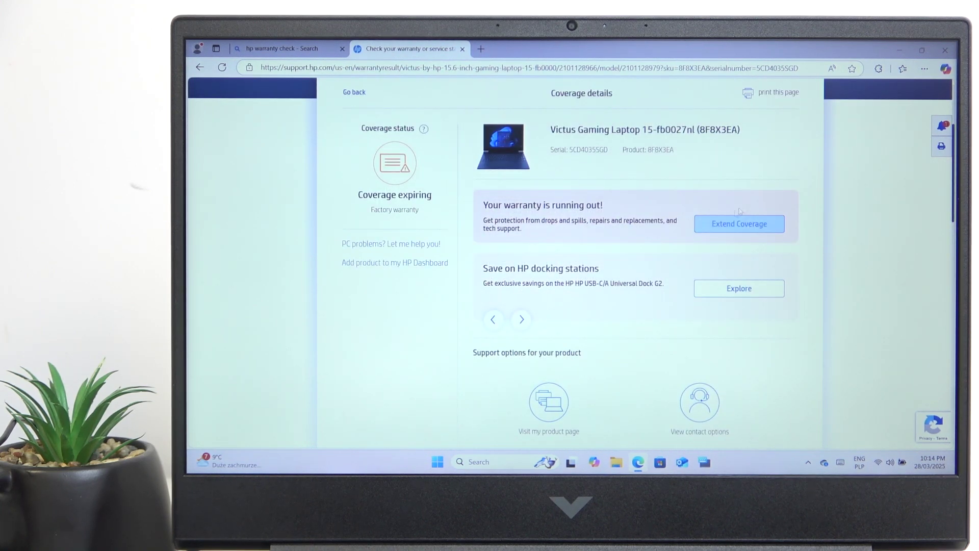